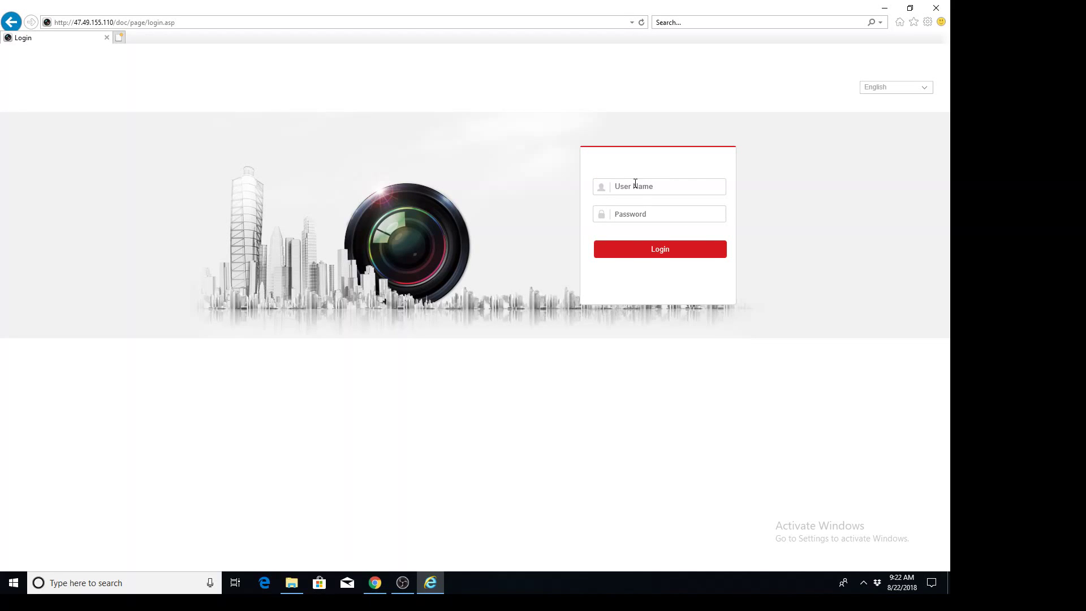
- Enter the administrator user name and the account password on the NVR login page
click(635, 186)
text(dmin)
key(Tab)
text(•)
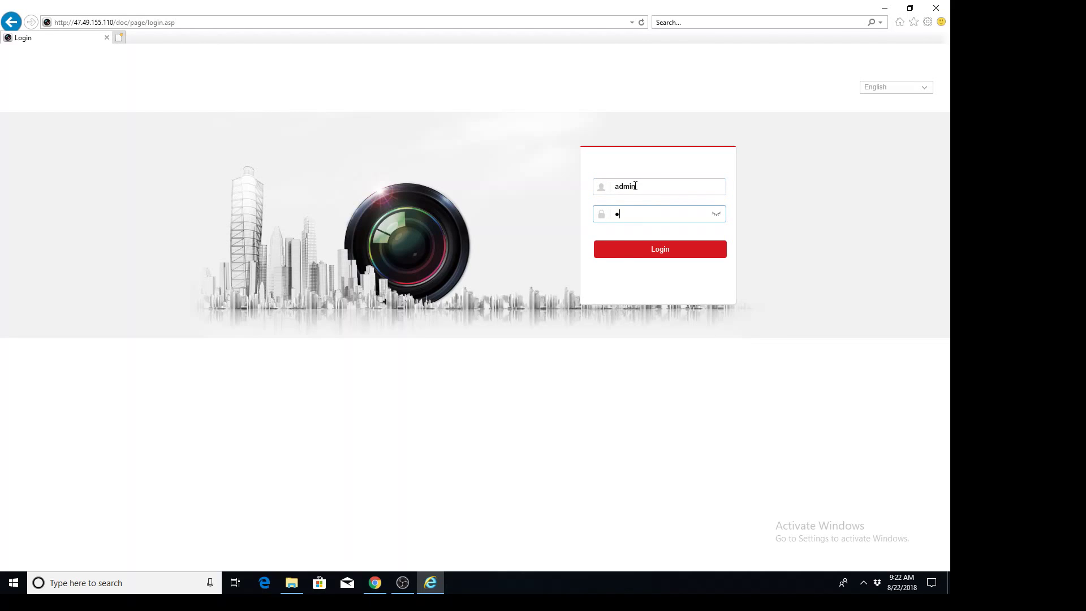
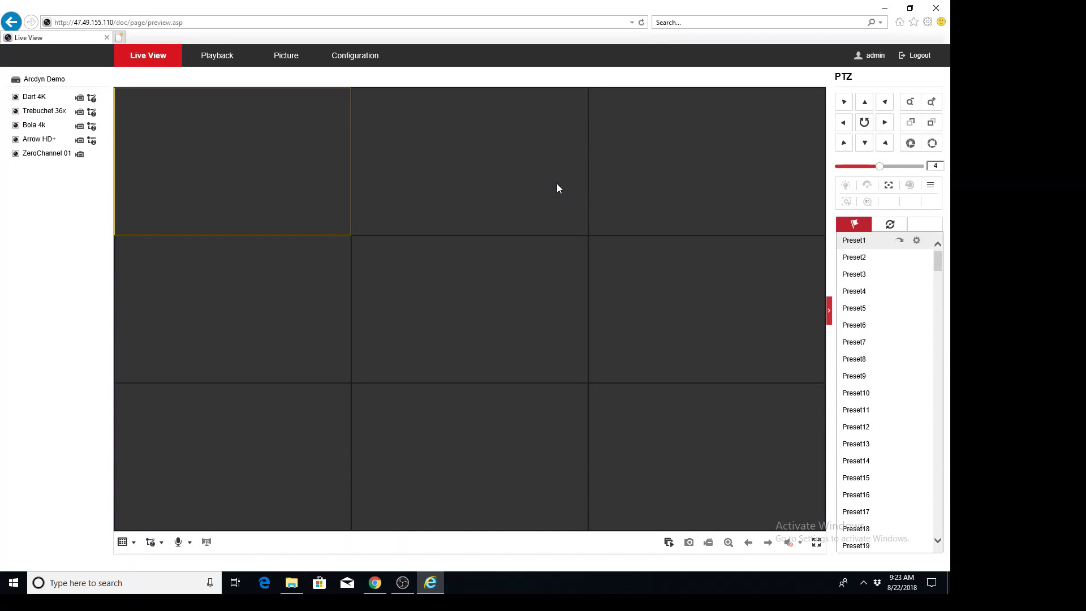
- Open Configuration's smart event settings to show camera D1 Dart 4K's Line Crossing Detection
click(362, 63)
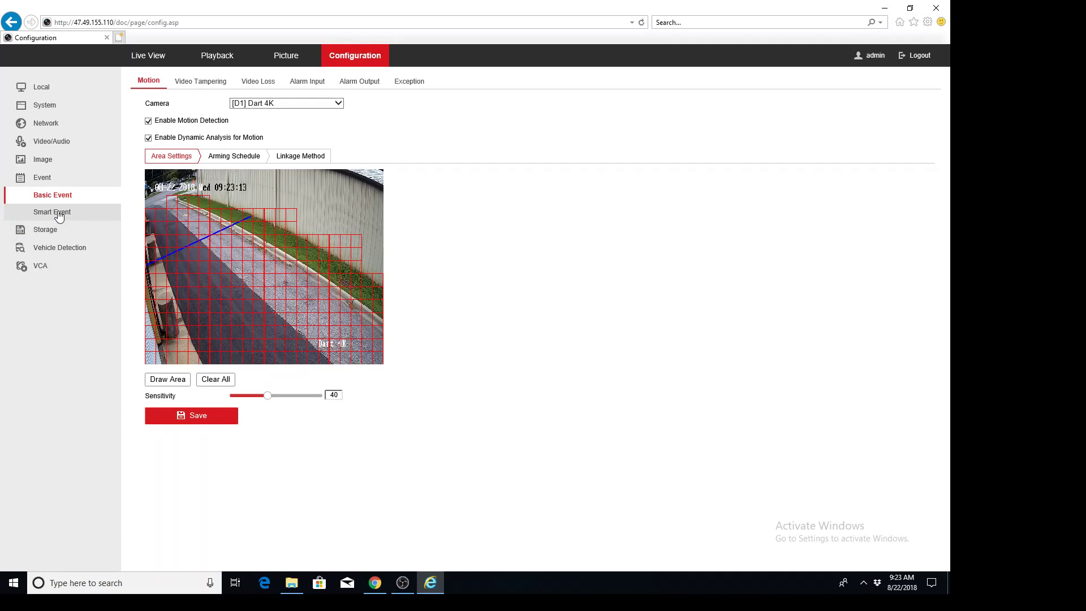
click(59, 214)
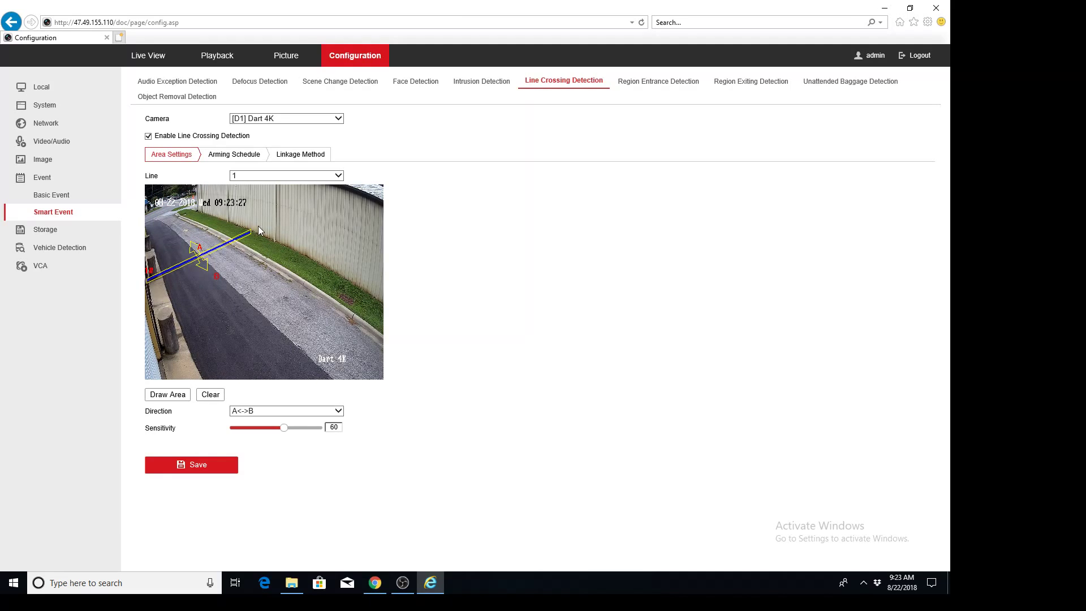
- Tick Enable Virtual Host in Network > Advanced Settings and save the change
click(64, 131)
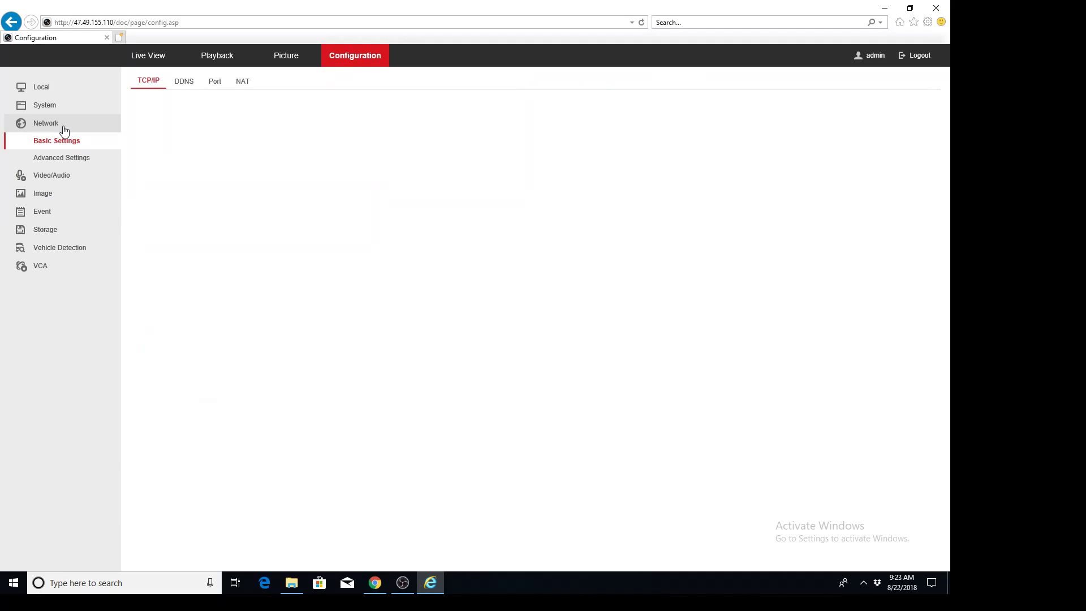
click(73, 163)
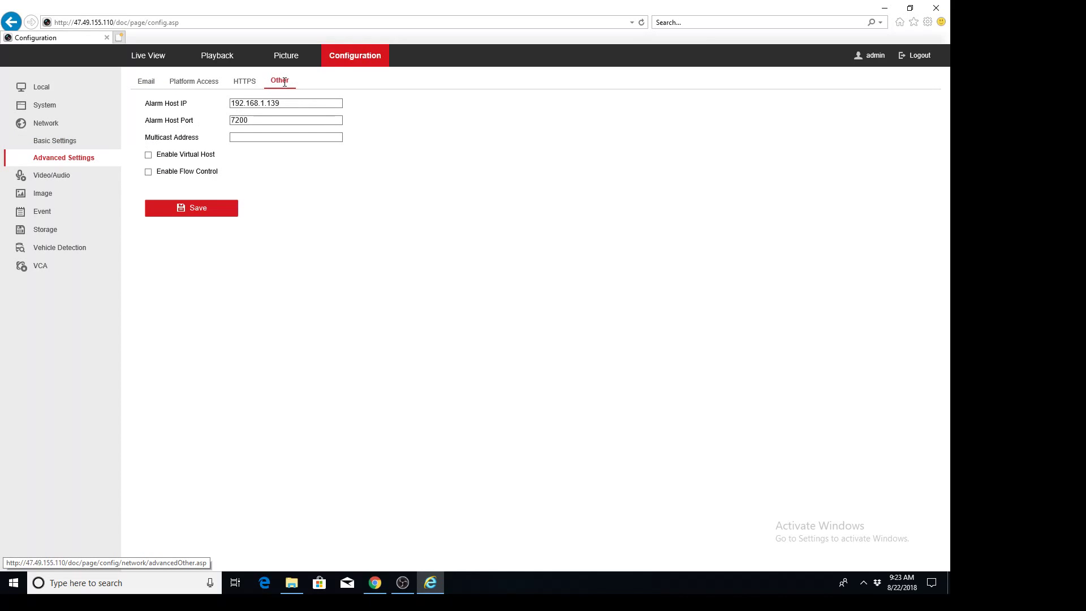
click(148, 155)
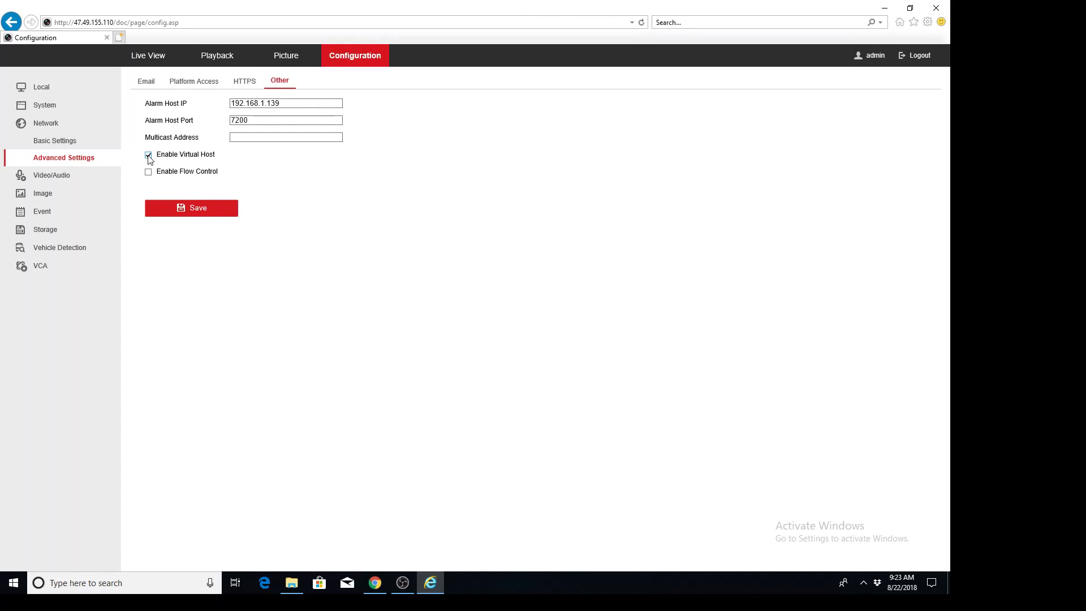
click(176, 217)
- Load the Dart camera's login page through its virtual host link on port 65001 from Camera Management
click(52, 104)
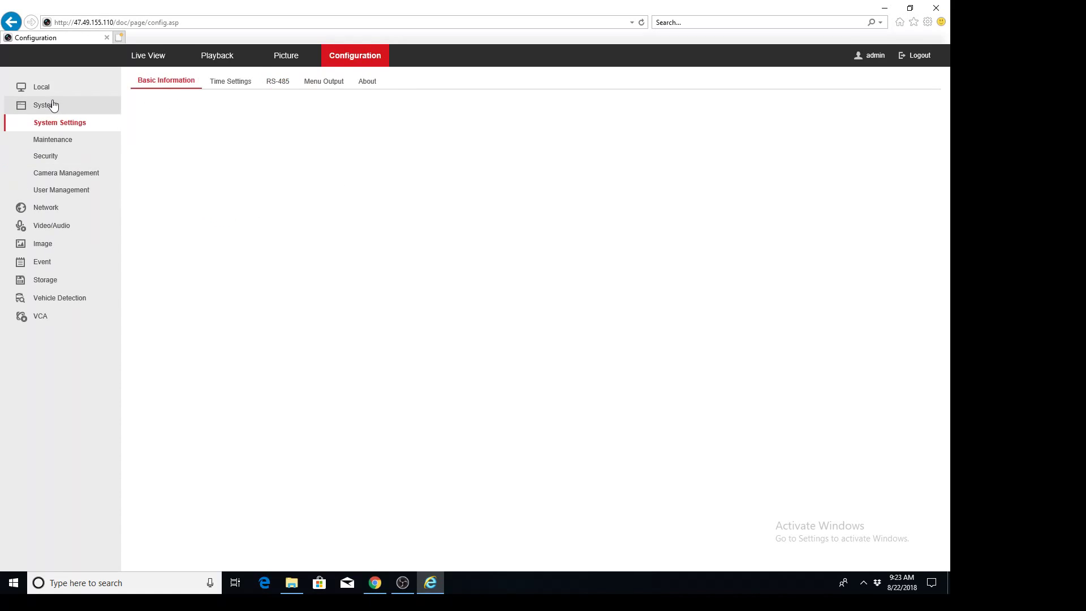
click(77, 177)
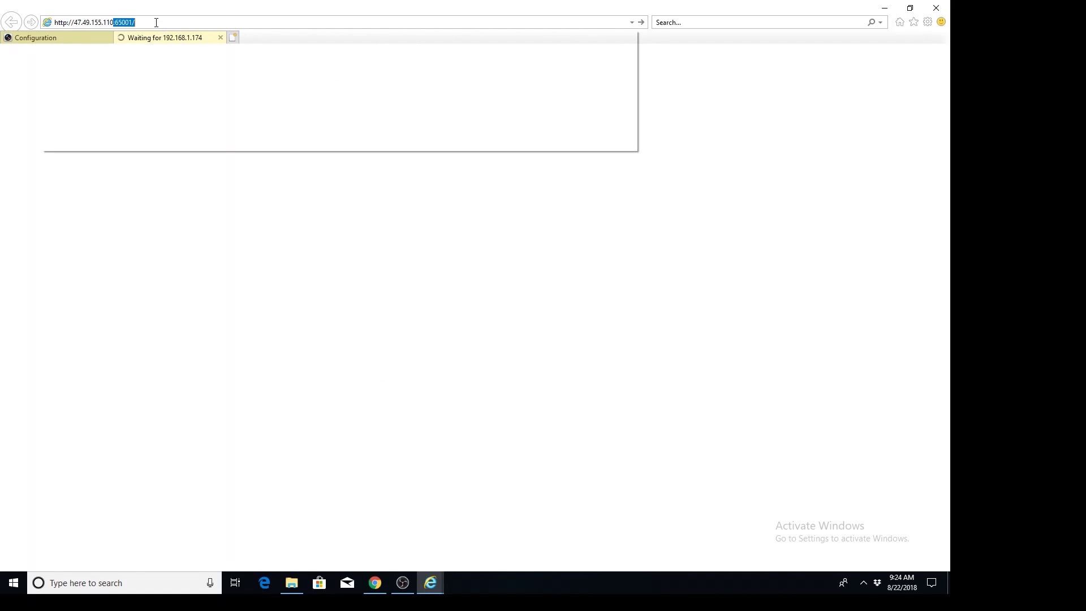
key(Return)
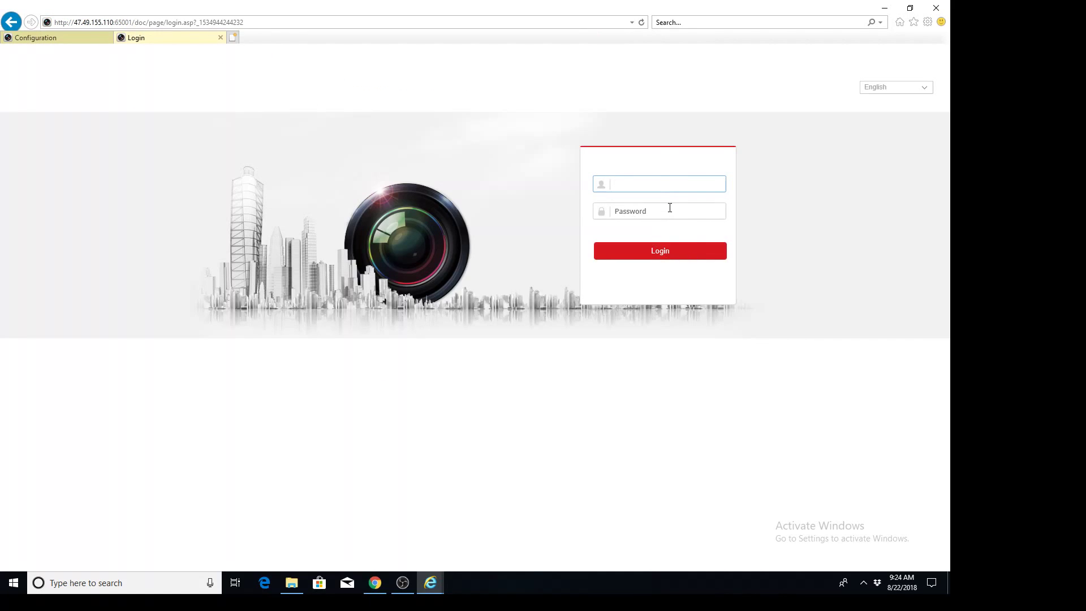
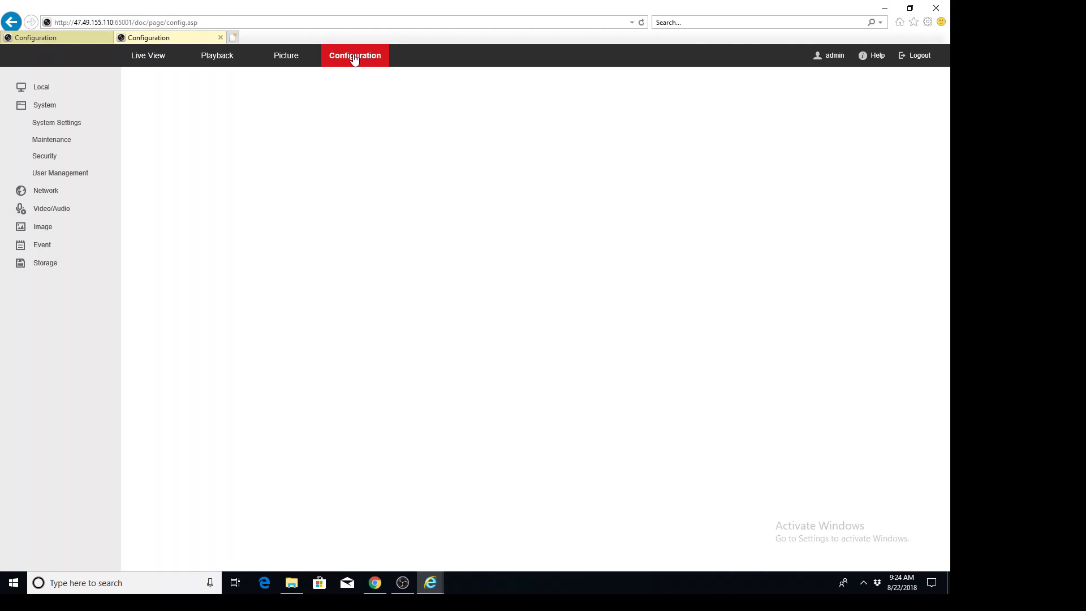
- On the camera's web page, go to Event > Smart Event to show Line Crossing Detection
click(62, 246)
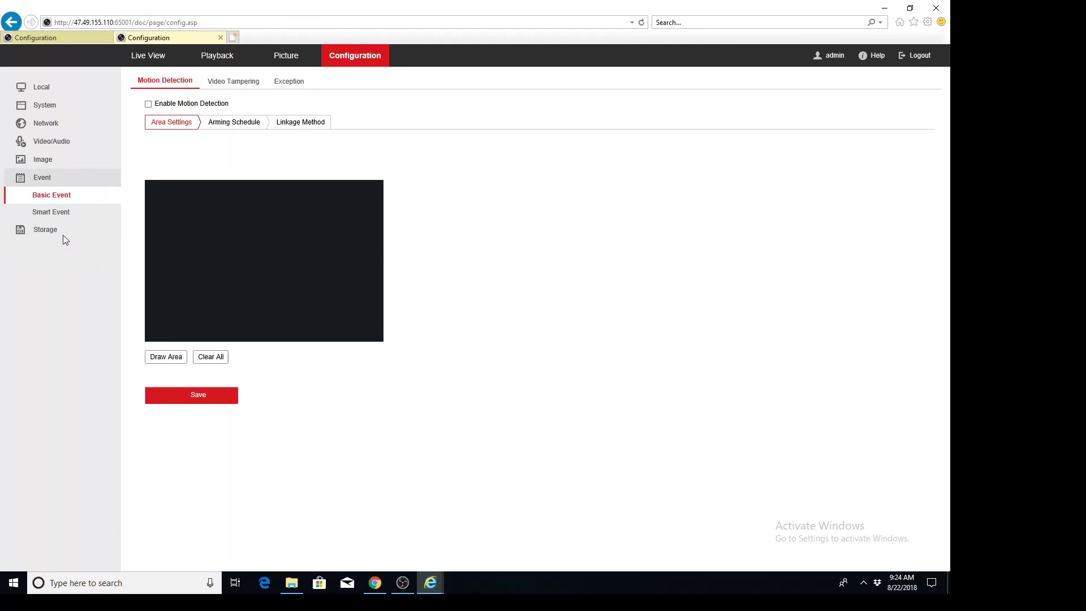
click(62, 220)
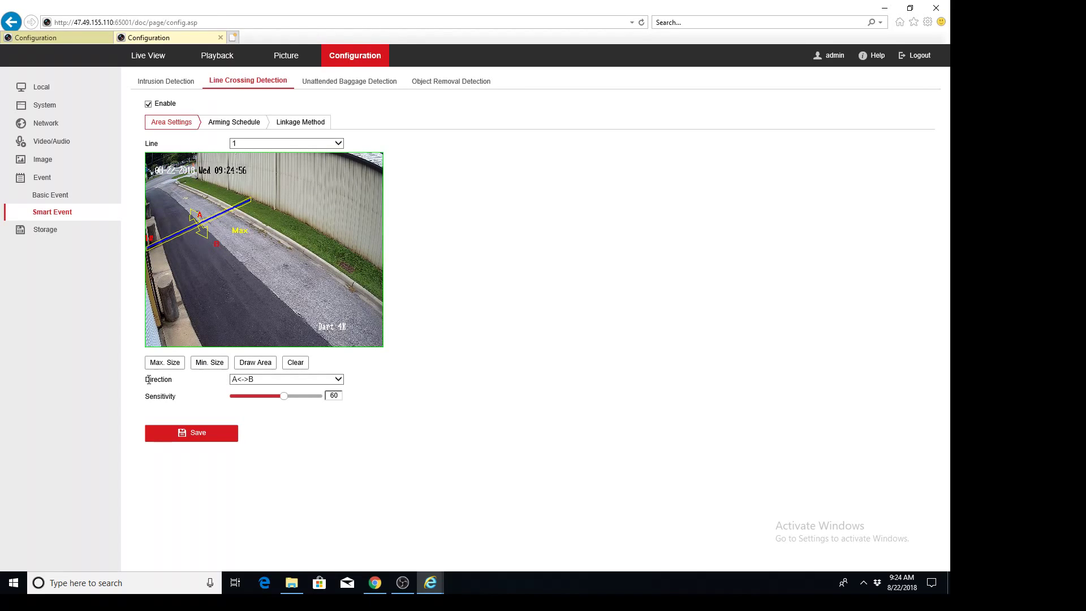
- Draw a Max. Size box over the road's right side and a small Min. Size box at lower left, then save
click(165, 362)
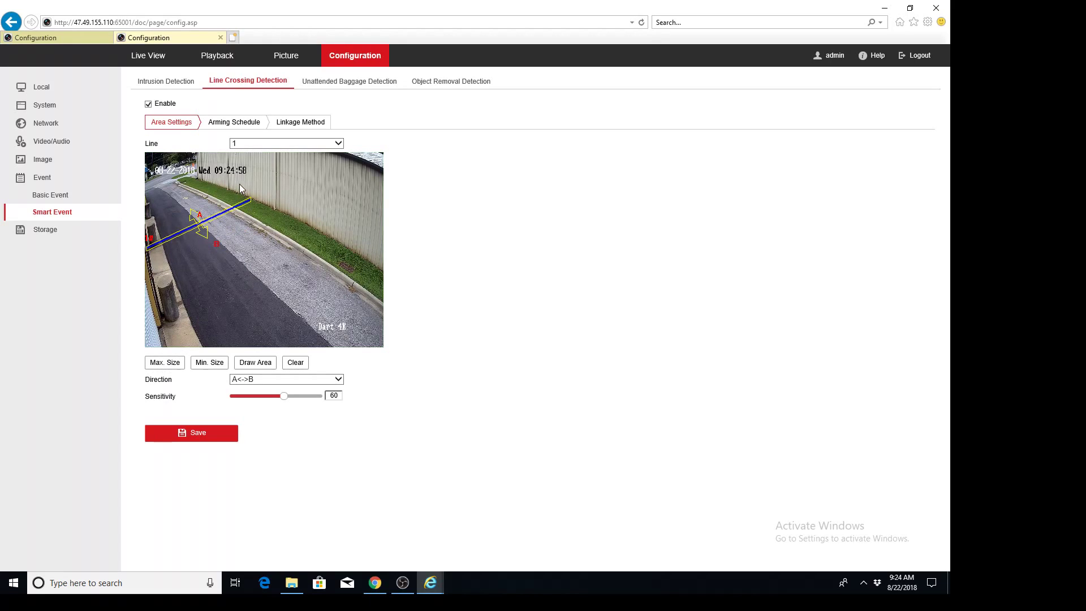
drag(239, 181, 368, 332)
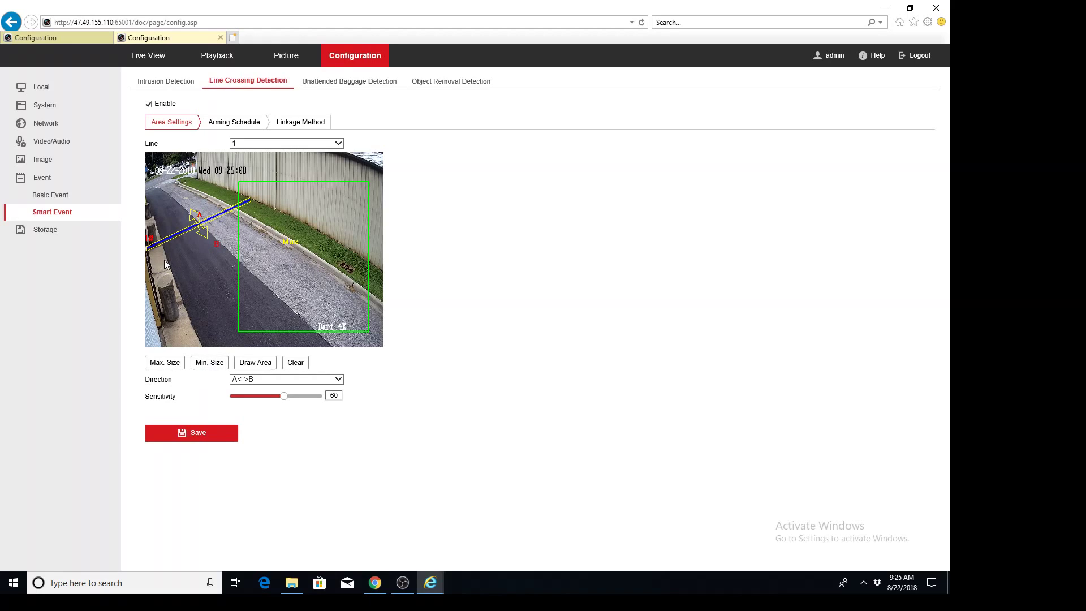
drag(177, 269, 216, 324)
click(191, 437)
- On the NVR tab, open Event > Smart Event > Line Crossing Detection and its Linkage Method tab
click(55, 41)
click(59, 266)
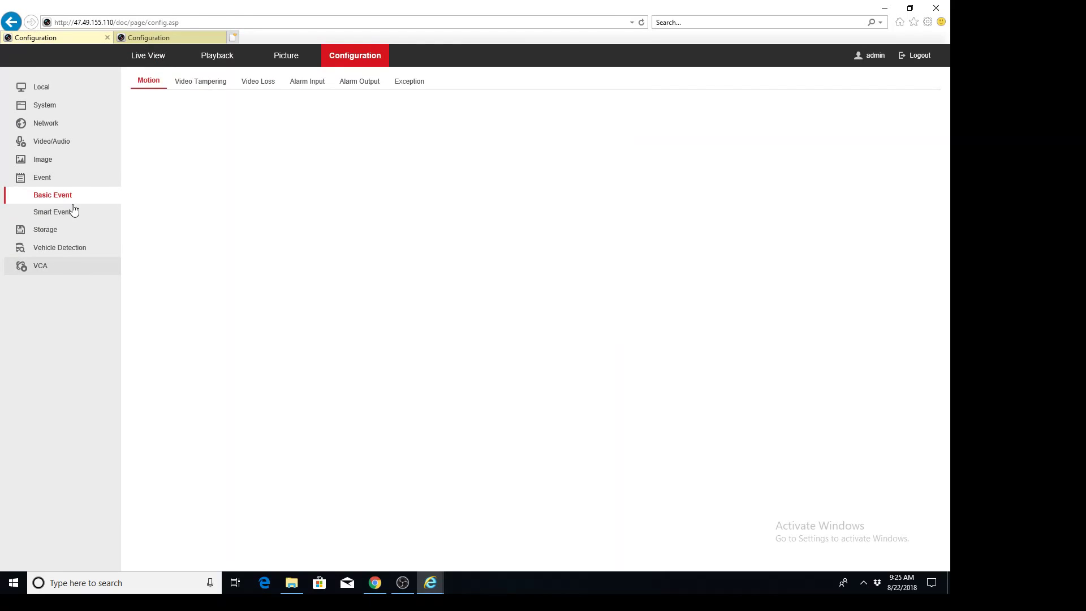
click(73, 214)
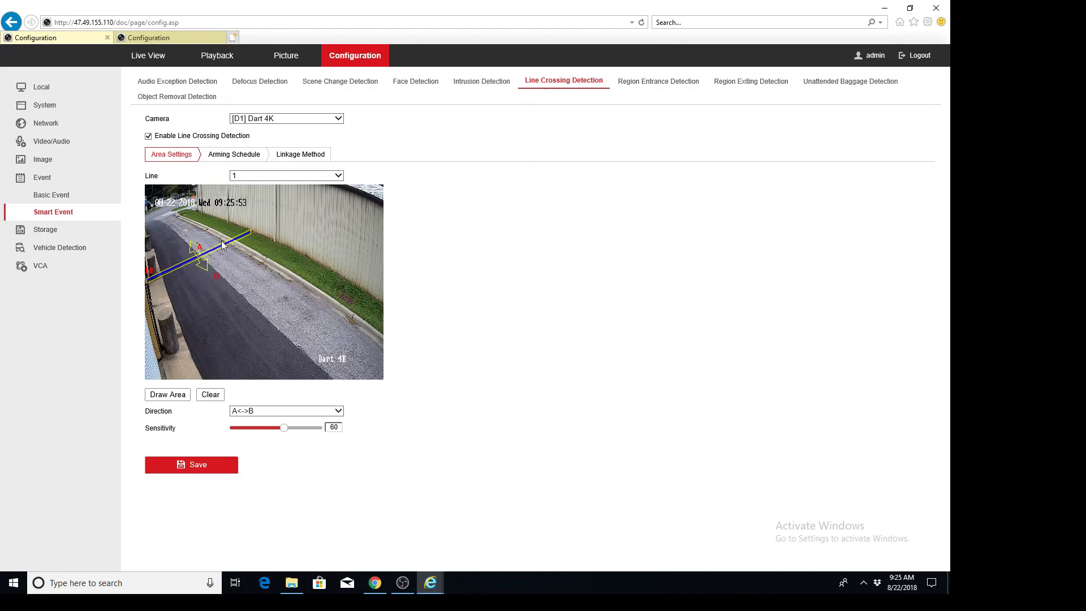
click(300, 155)
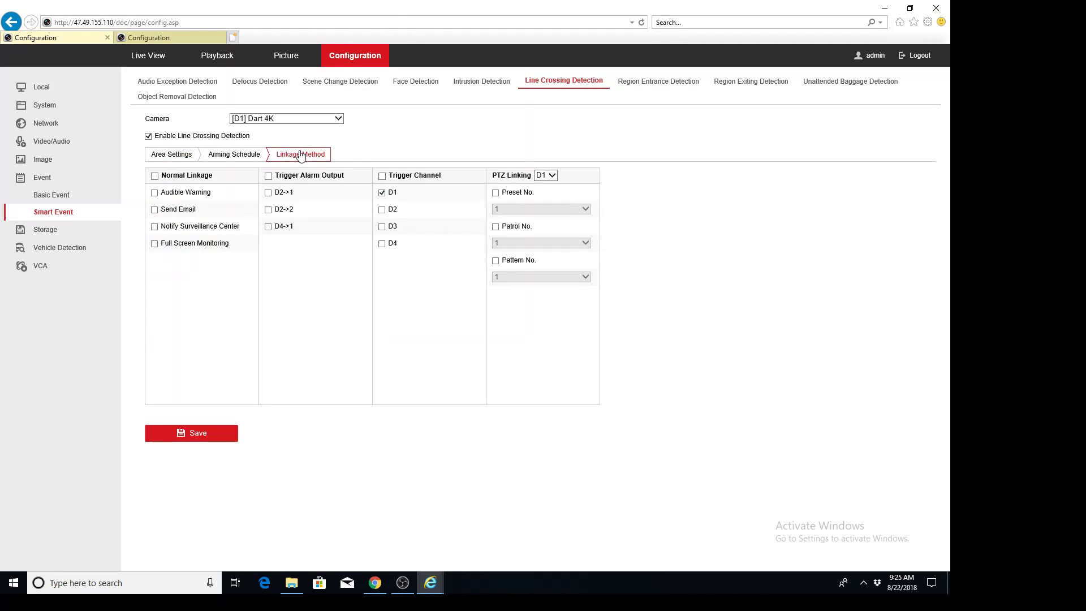
- Set PTZ Linking to camera D3; pick preset 10, then uncheck Preset No. again
click(552, 177)
click(548, 192)
click(495, 193)
click(519, 210)
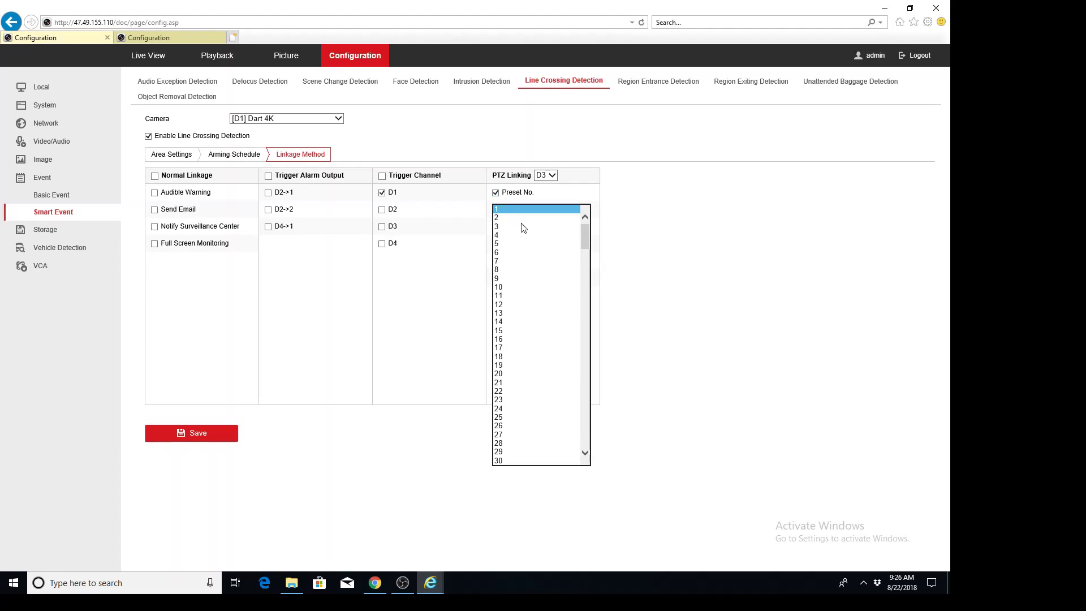
click(522, 294)
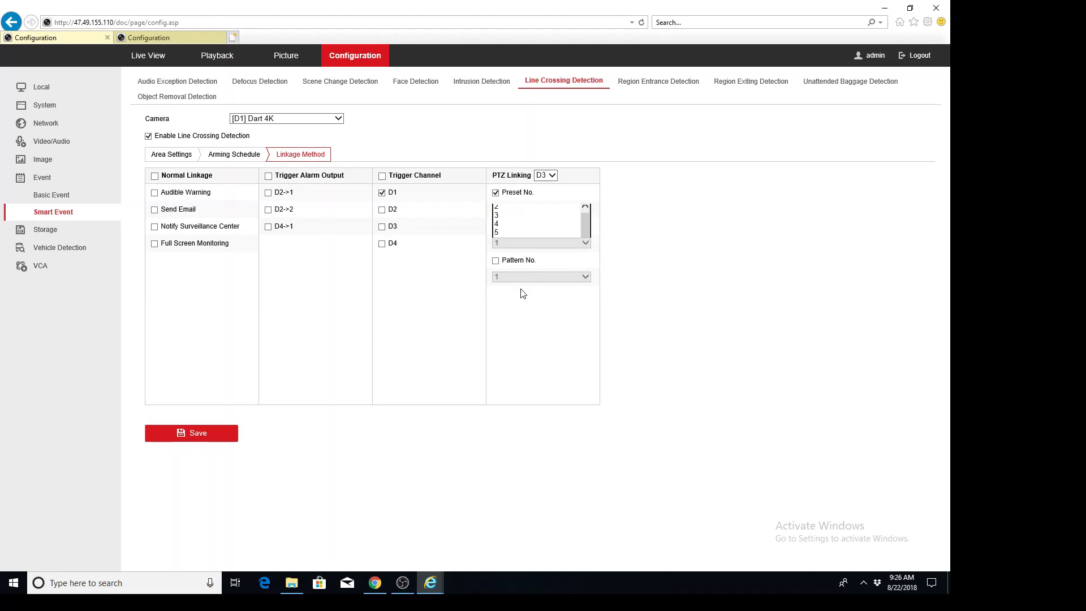
click(496, 193)
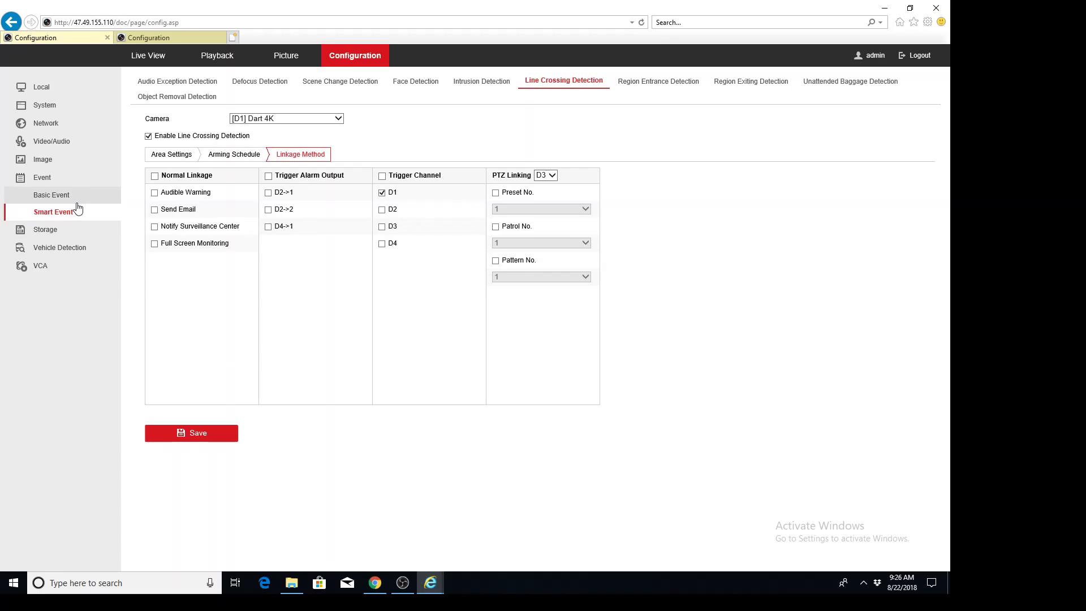
- Return to Area Settings, then look through the NVR's Network > Advanced Settings page
click(166, 157)
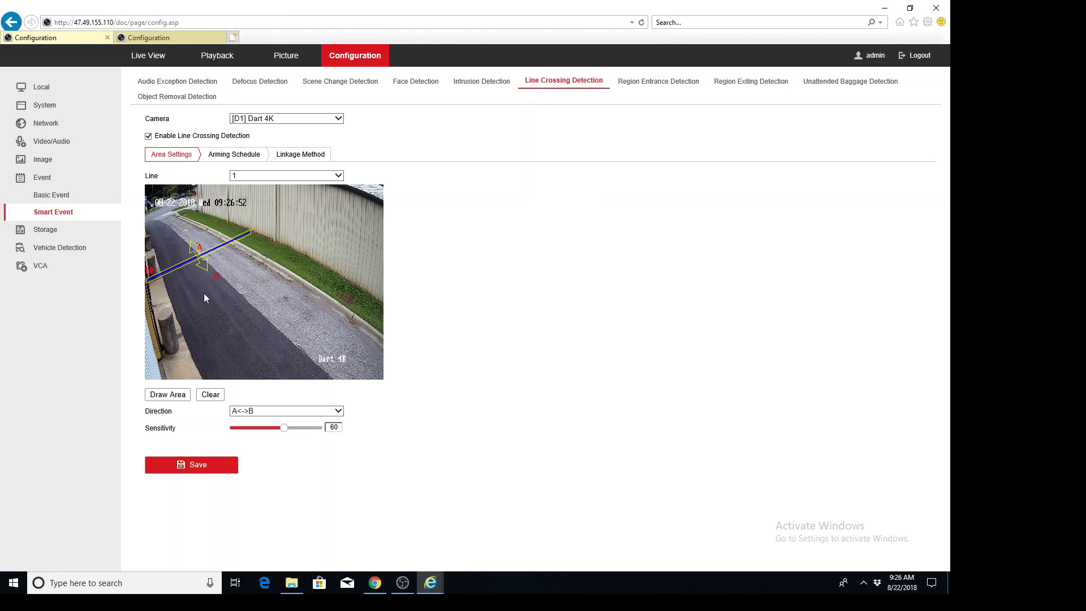
click(58, 122)
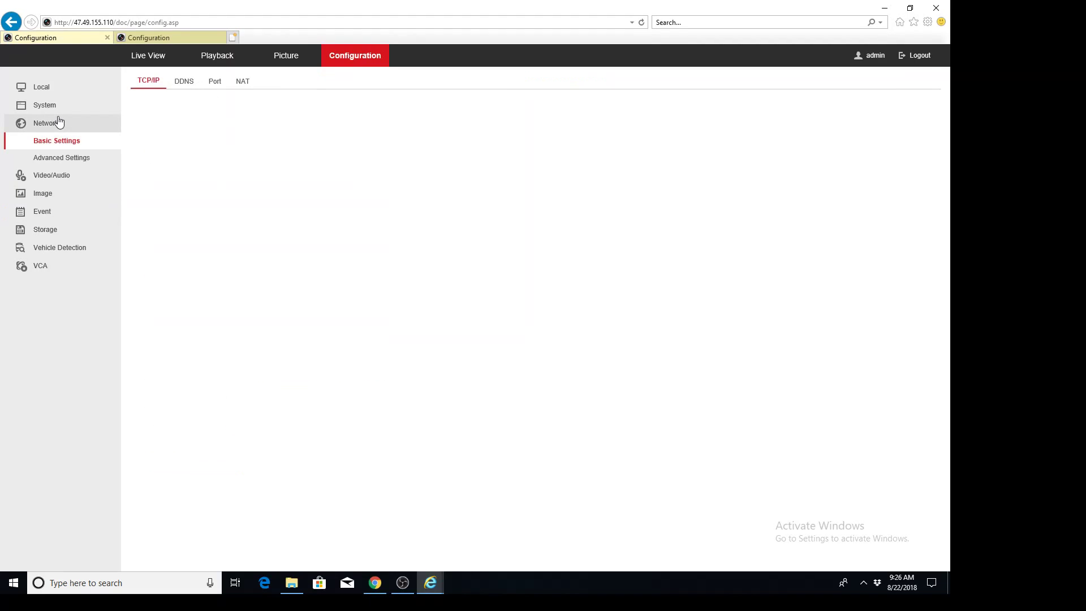
click(68, 162)
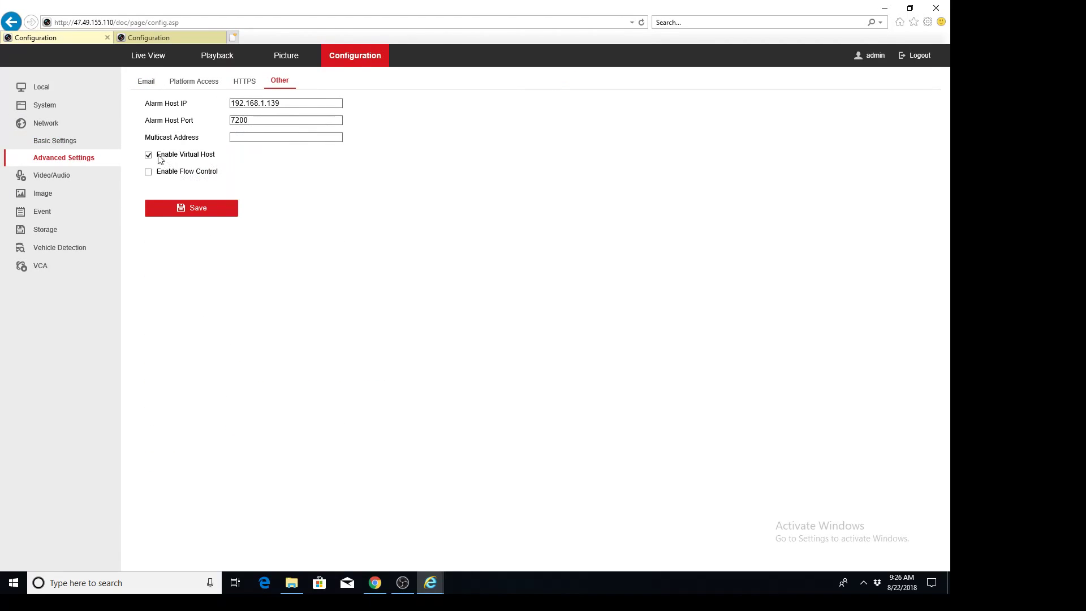
drag(159, 156, 215, 157)
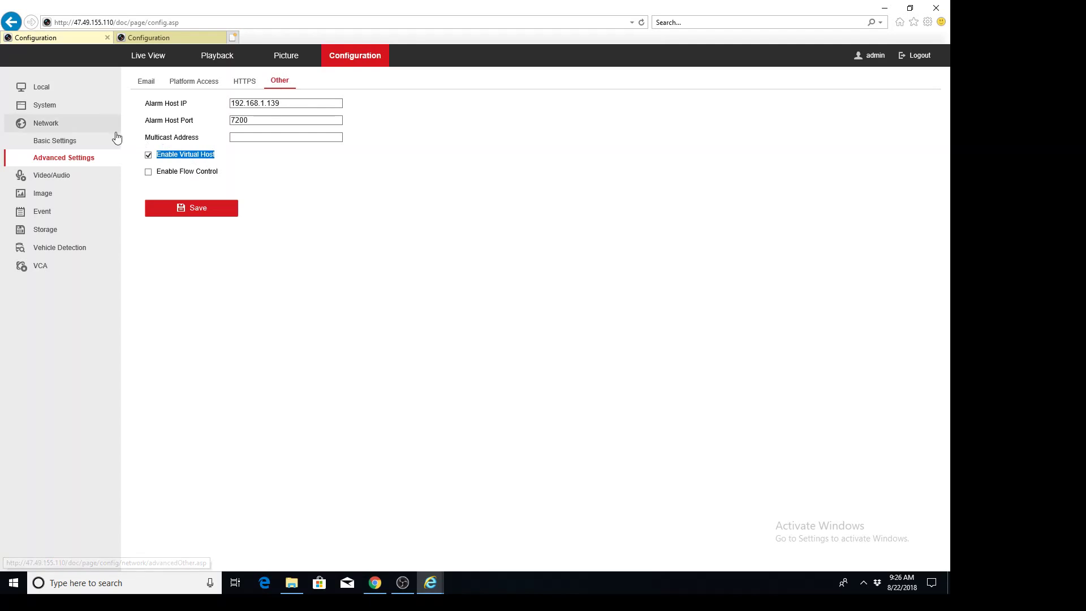
- Review connected IP cameras under System > Camera Management, then return to the camera's browser tab
click(53, 108)
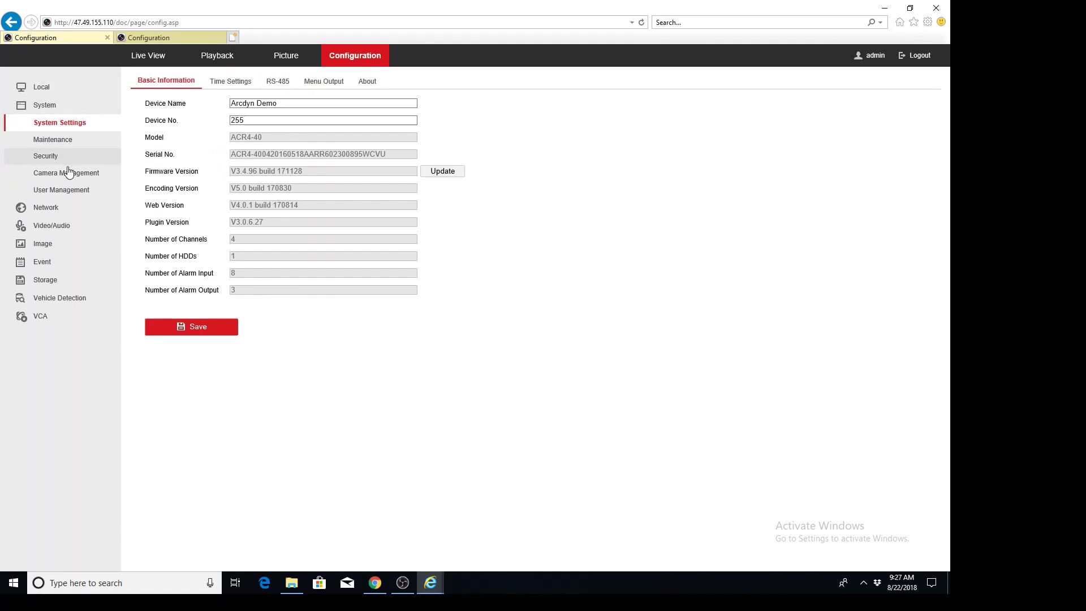
click(68, 171)
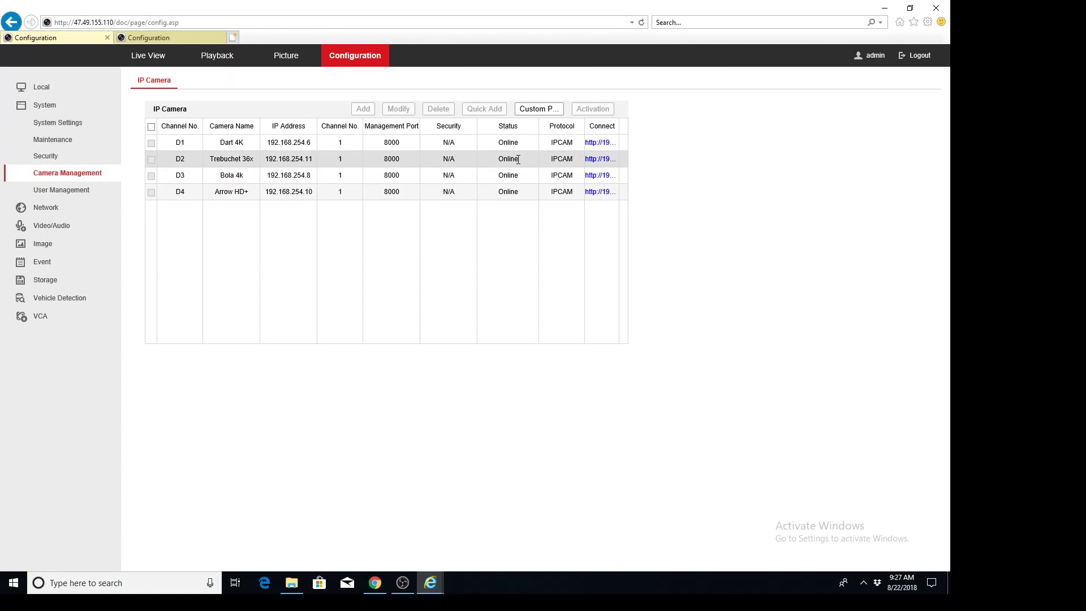
click(598, 143)
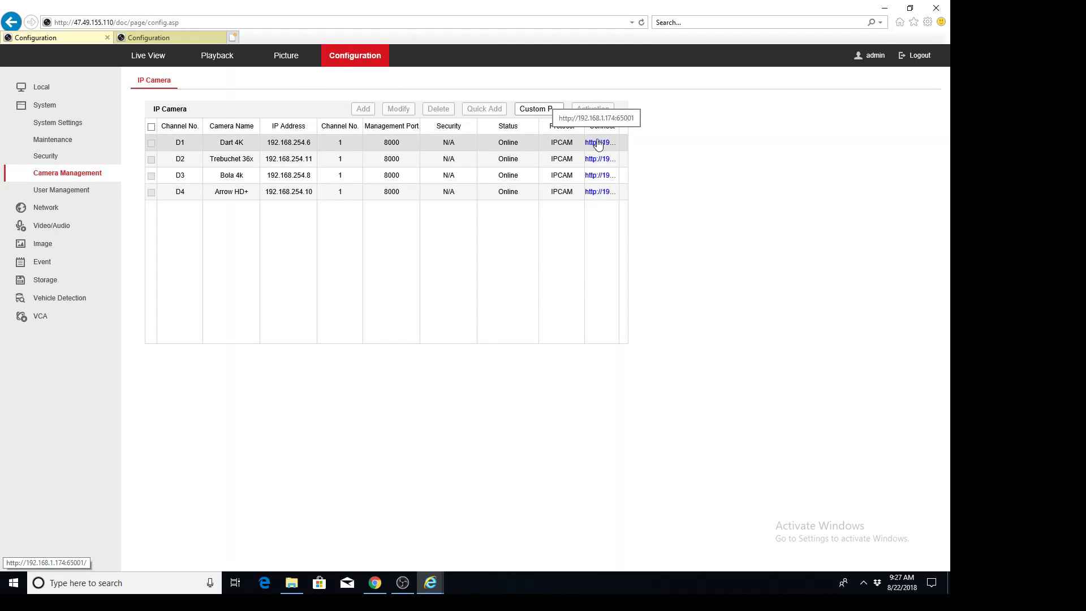
click(176, 40)
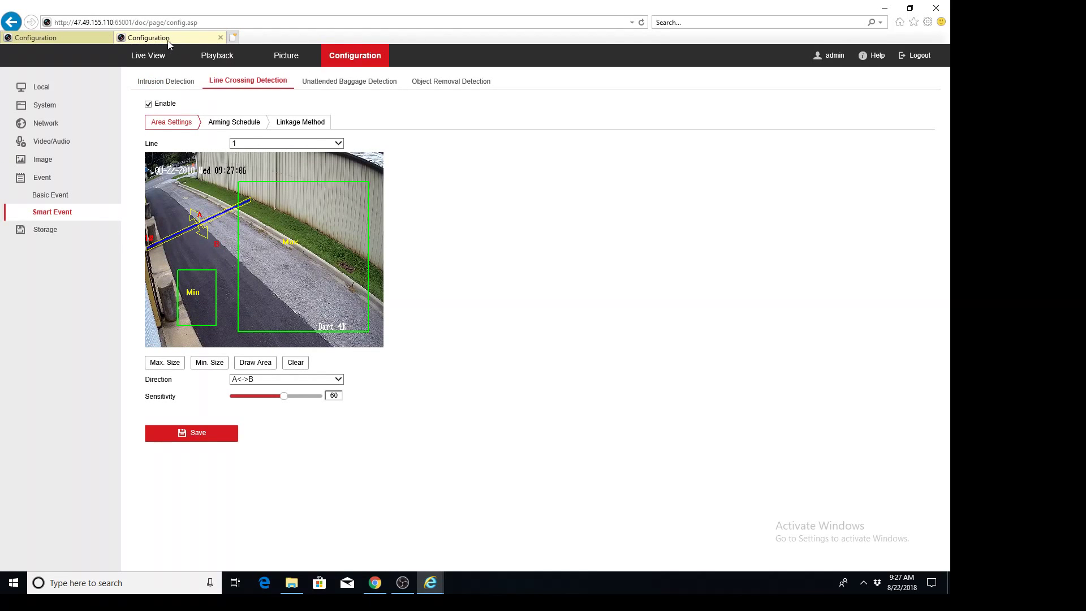